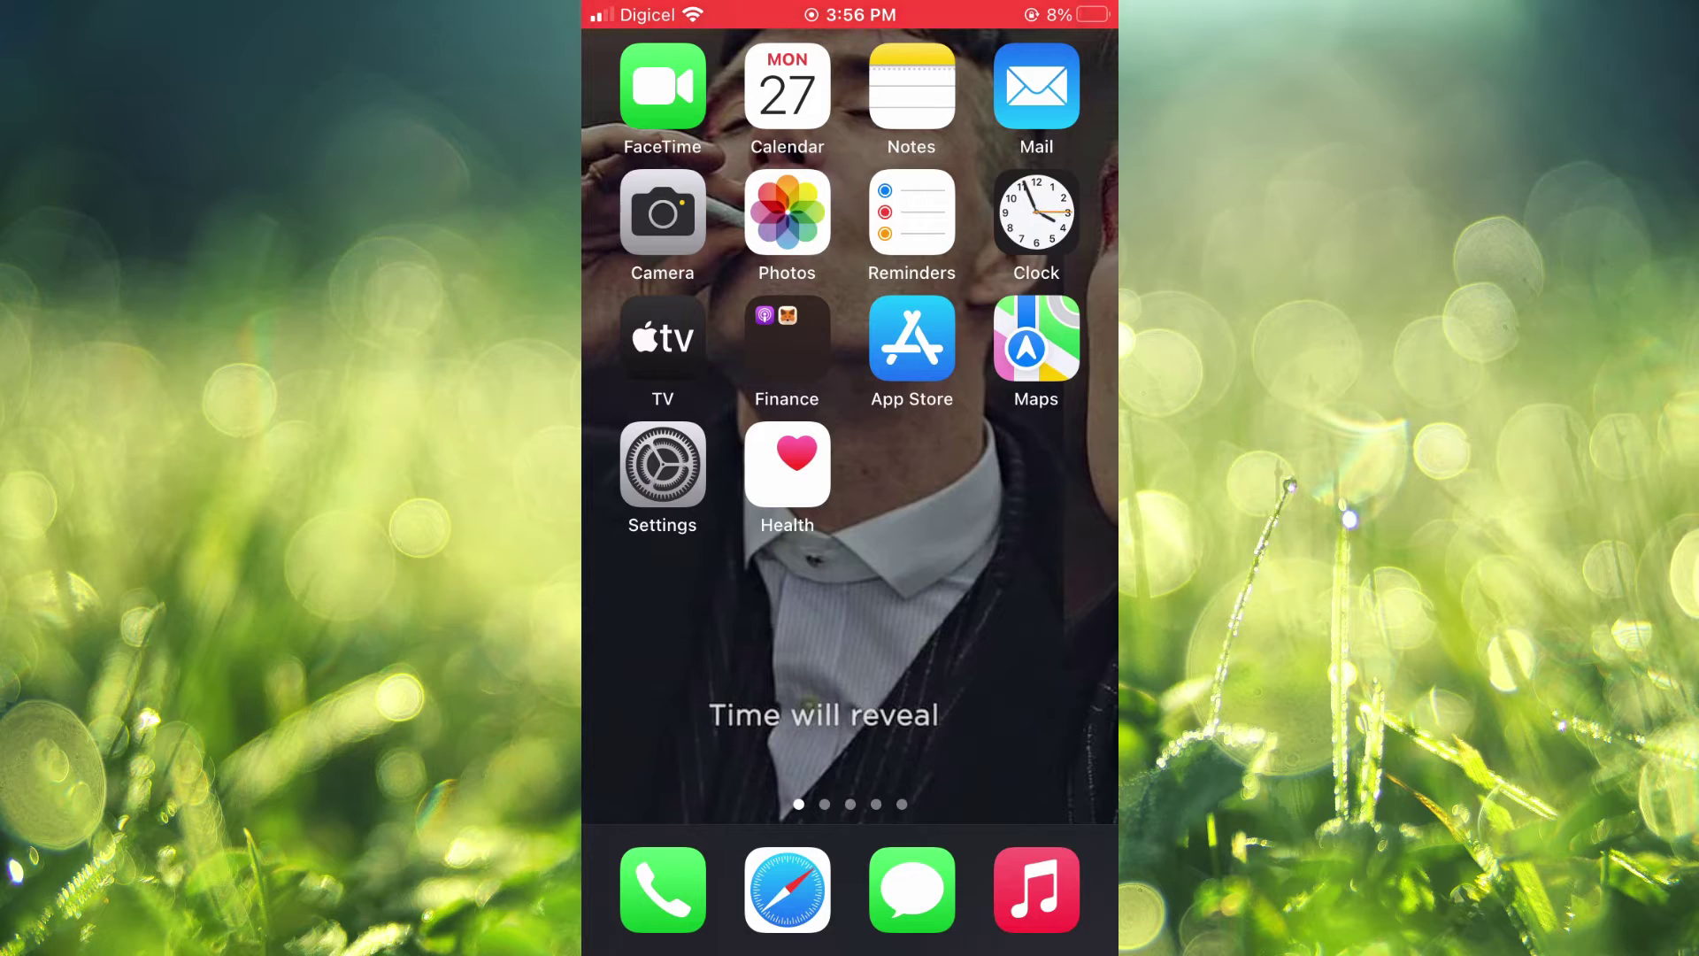
- Go to Settings > Focus > Do Not Disturb
click(663, 464)
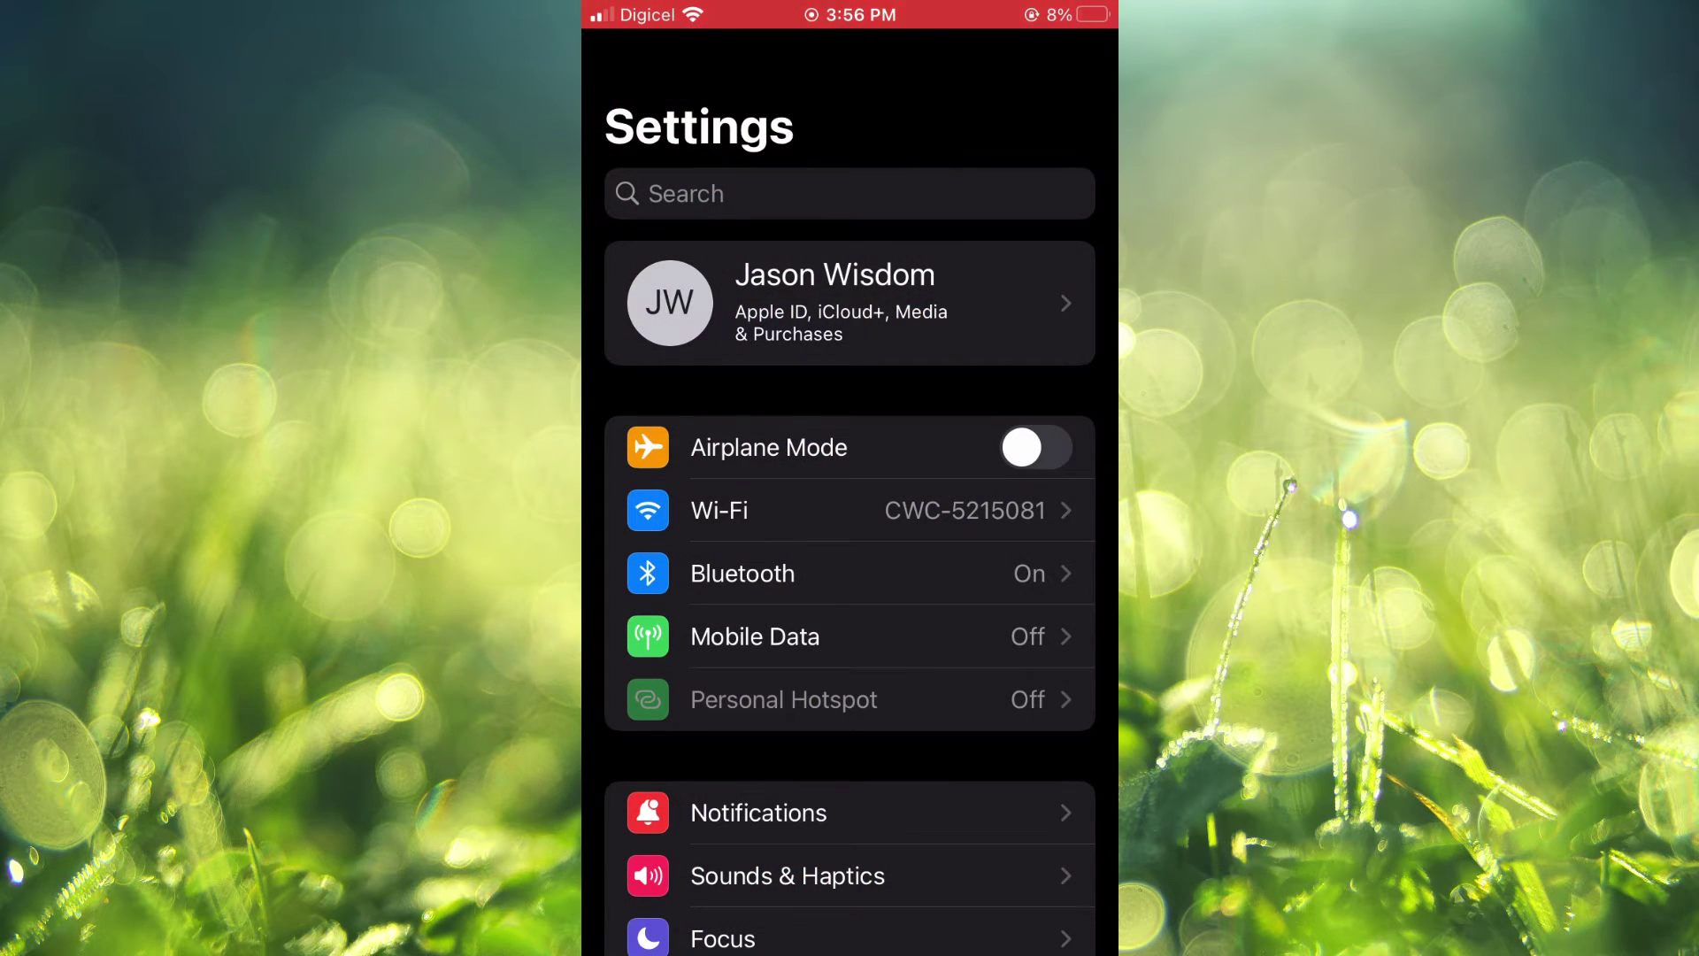
scroll(850, 532, down, 5)
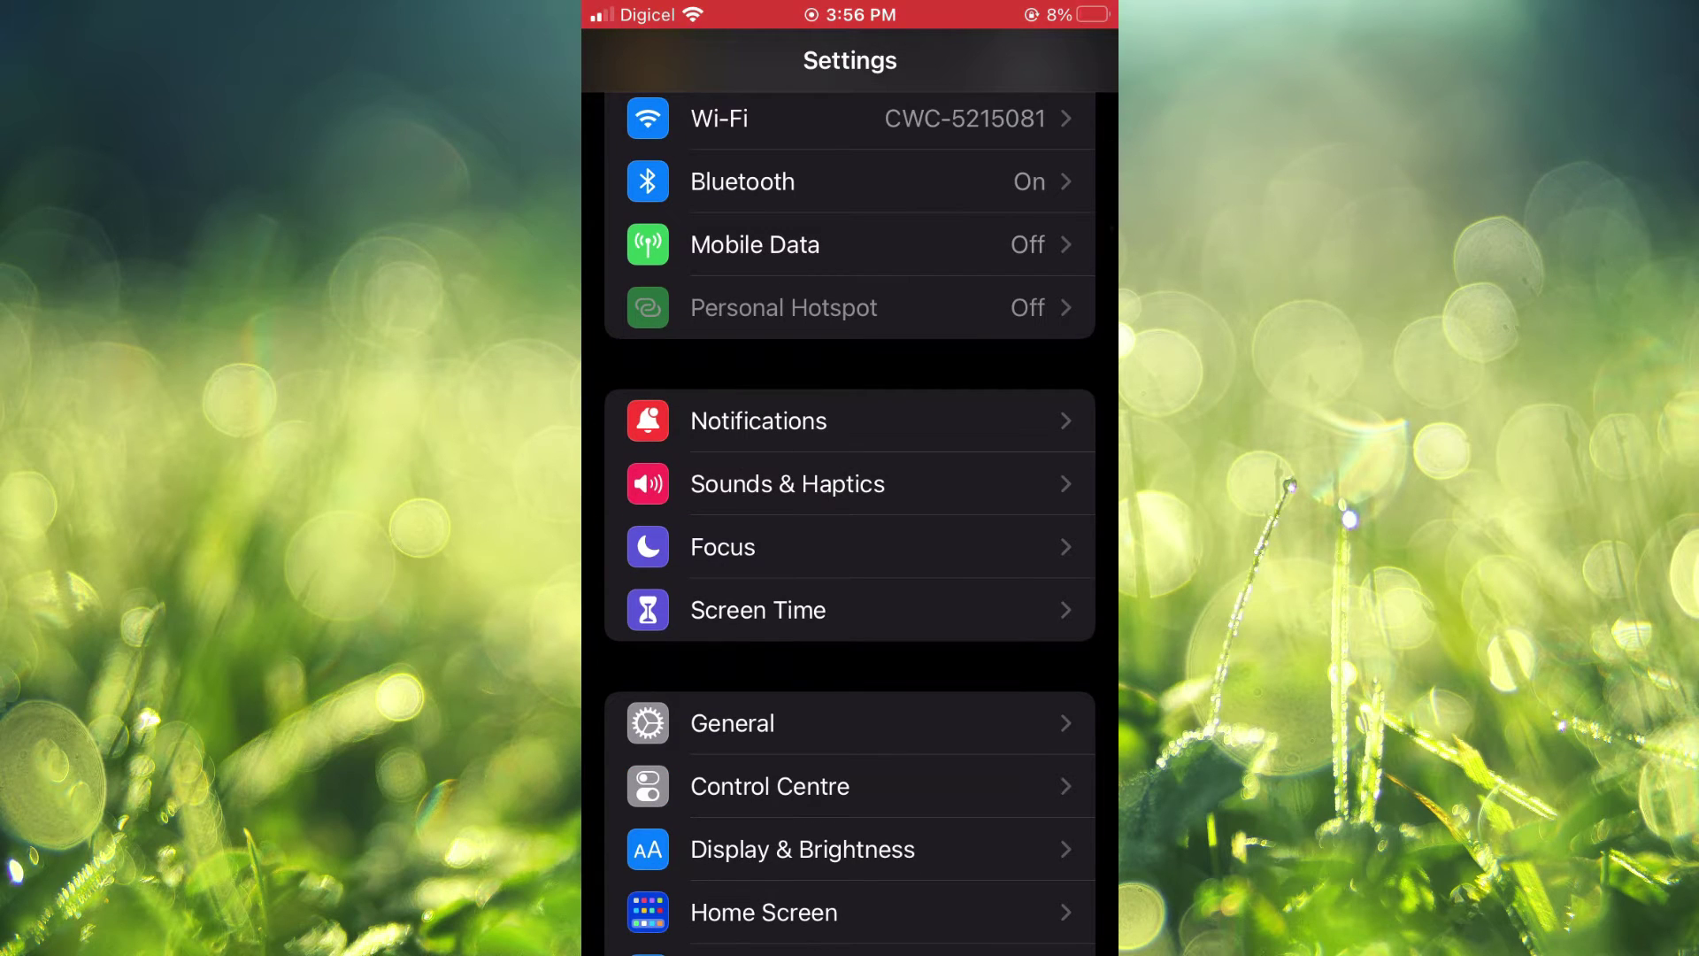
click(850, 546)
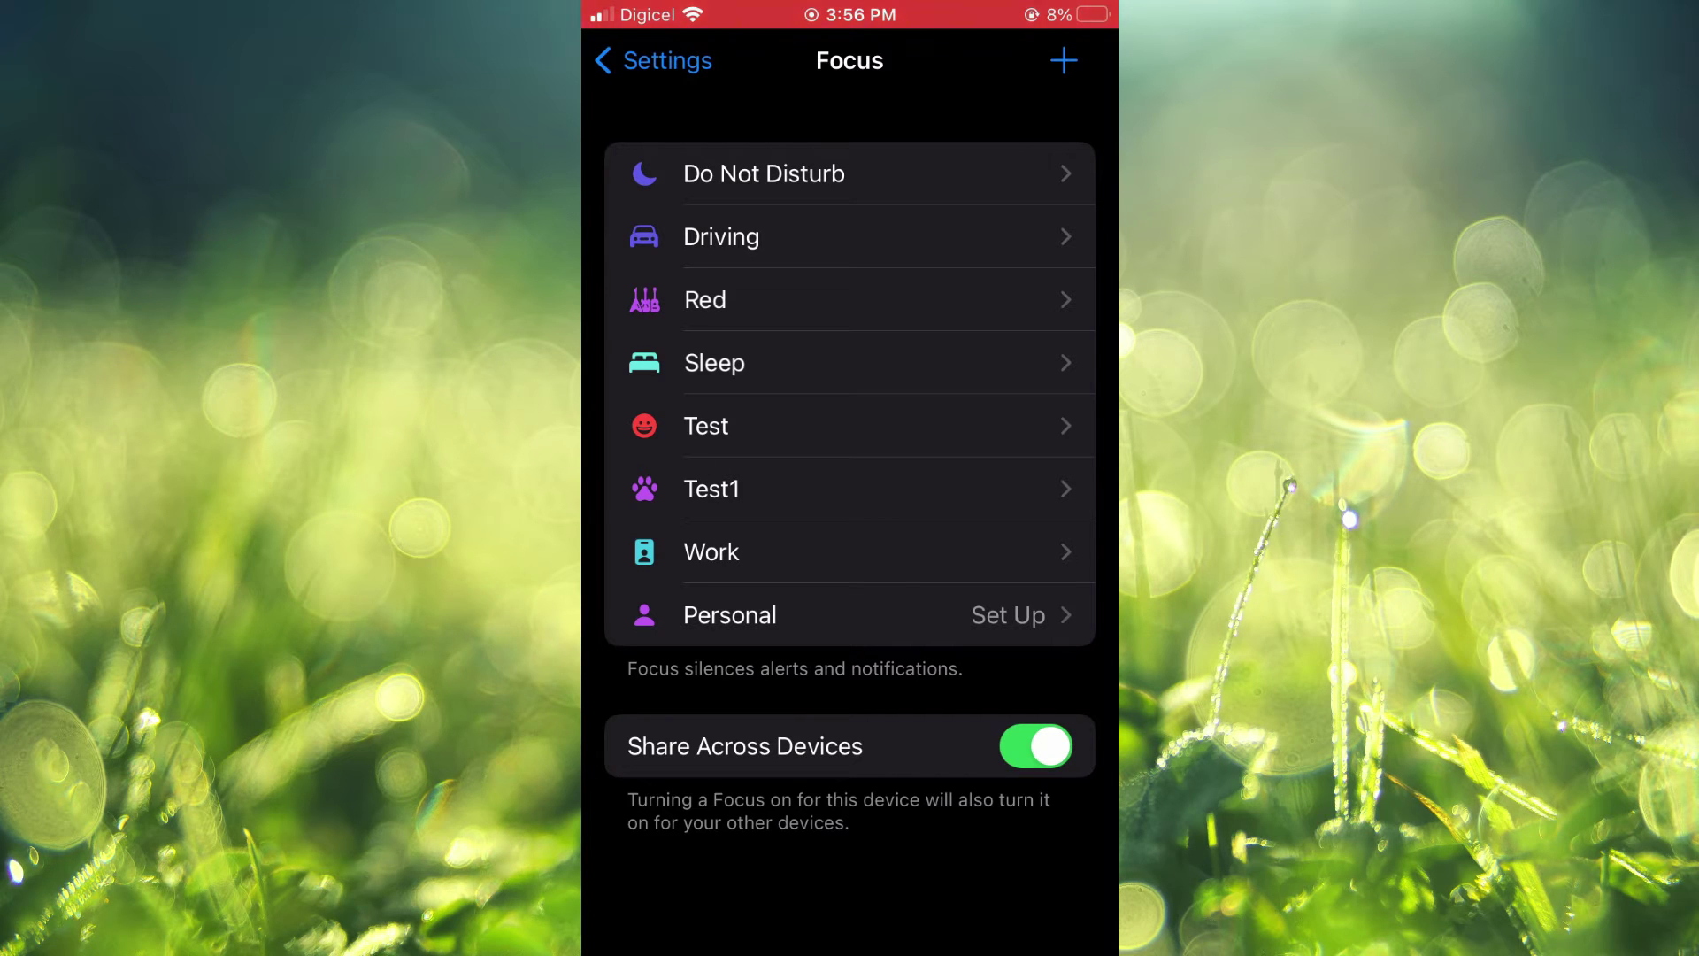
click(849, 174)
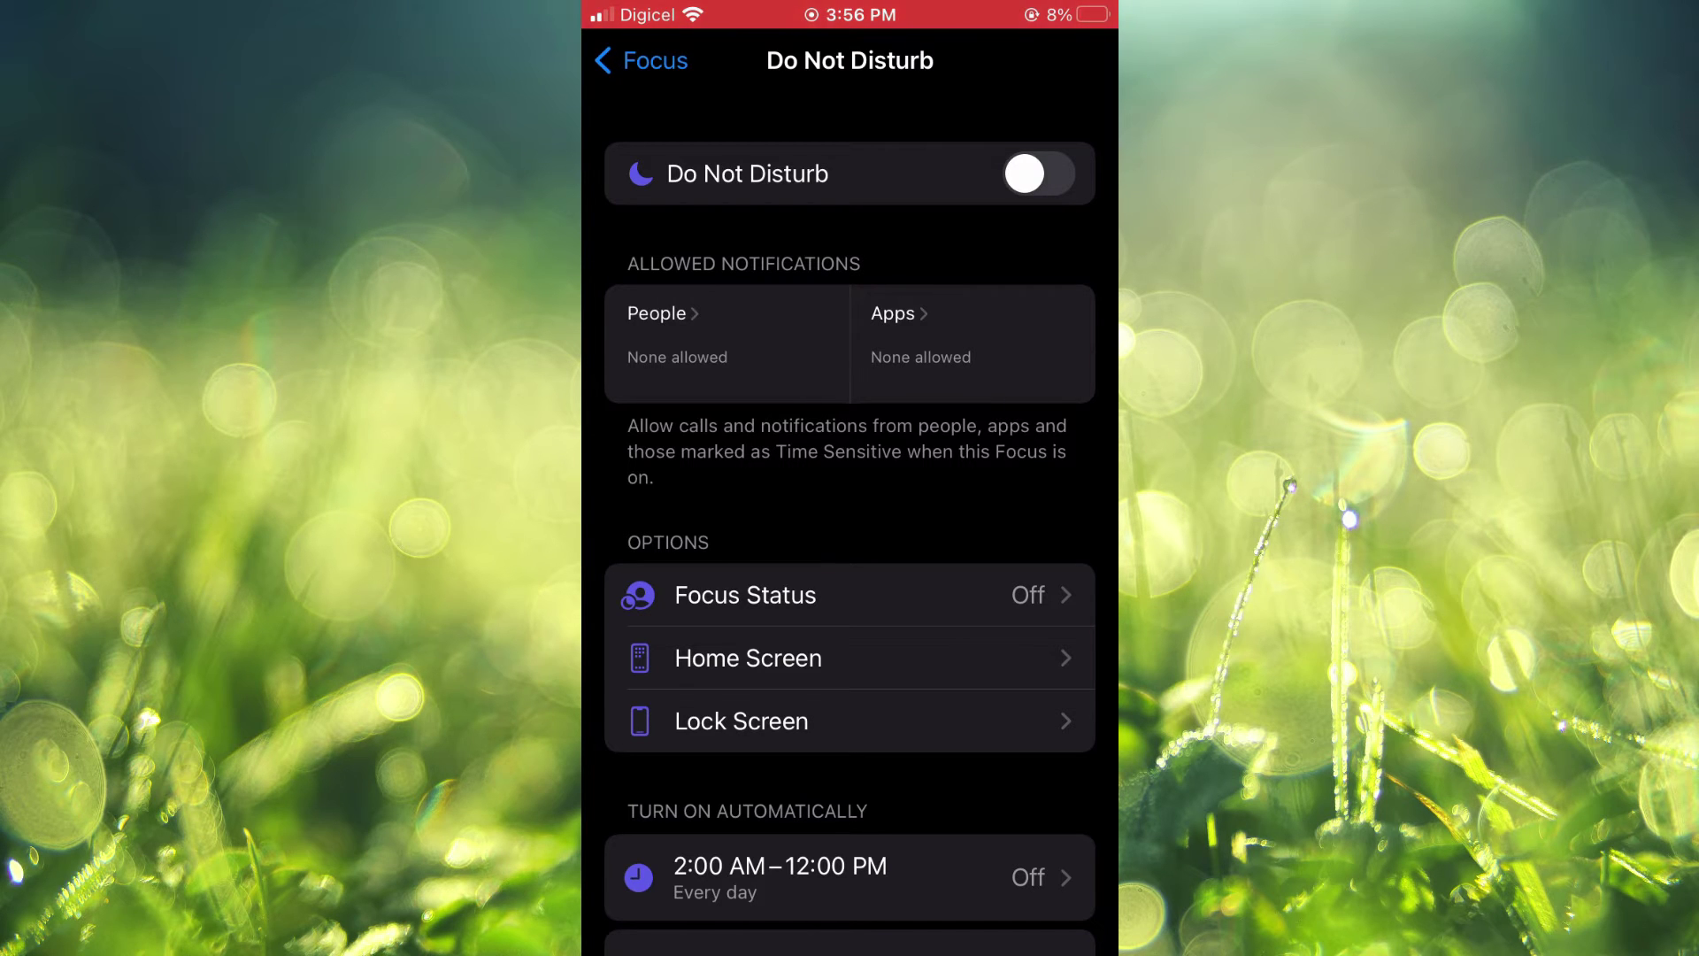
click(727, 344)
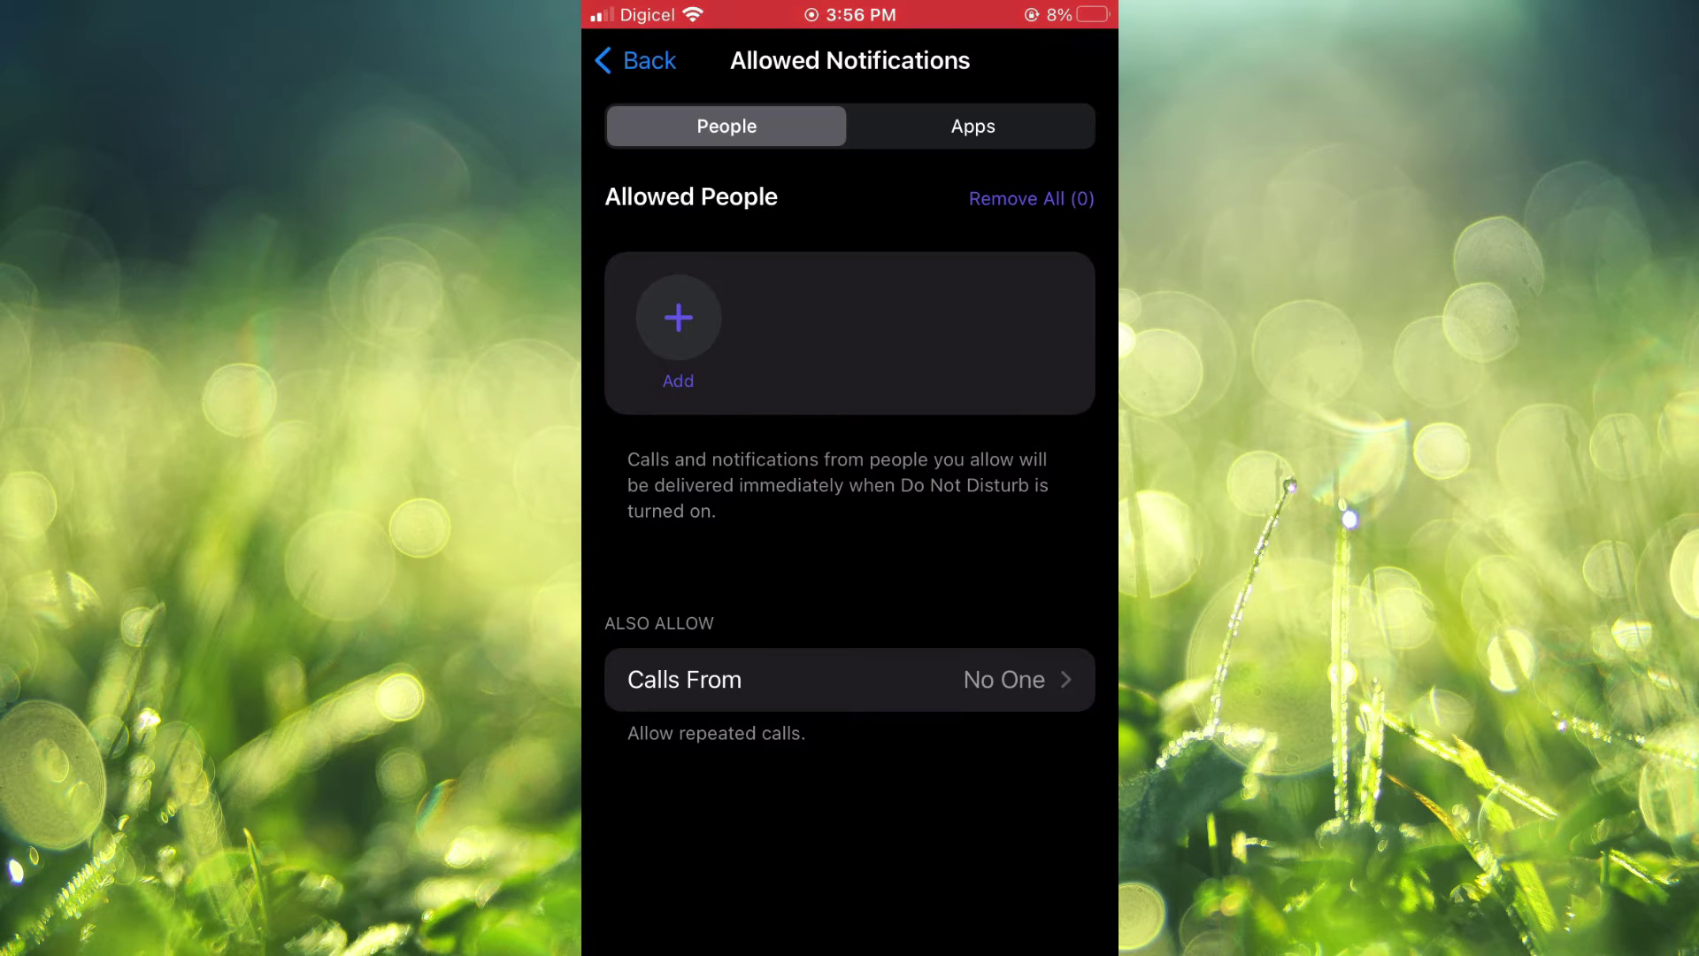
click(638, 59)
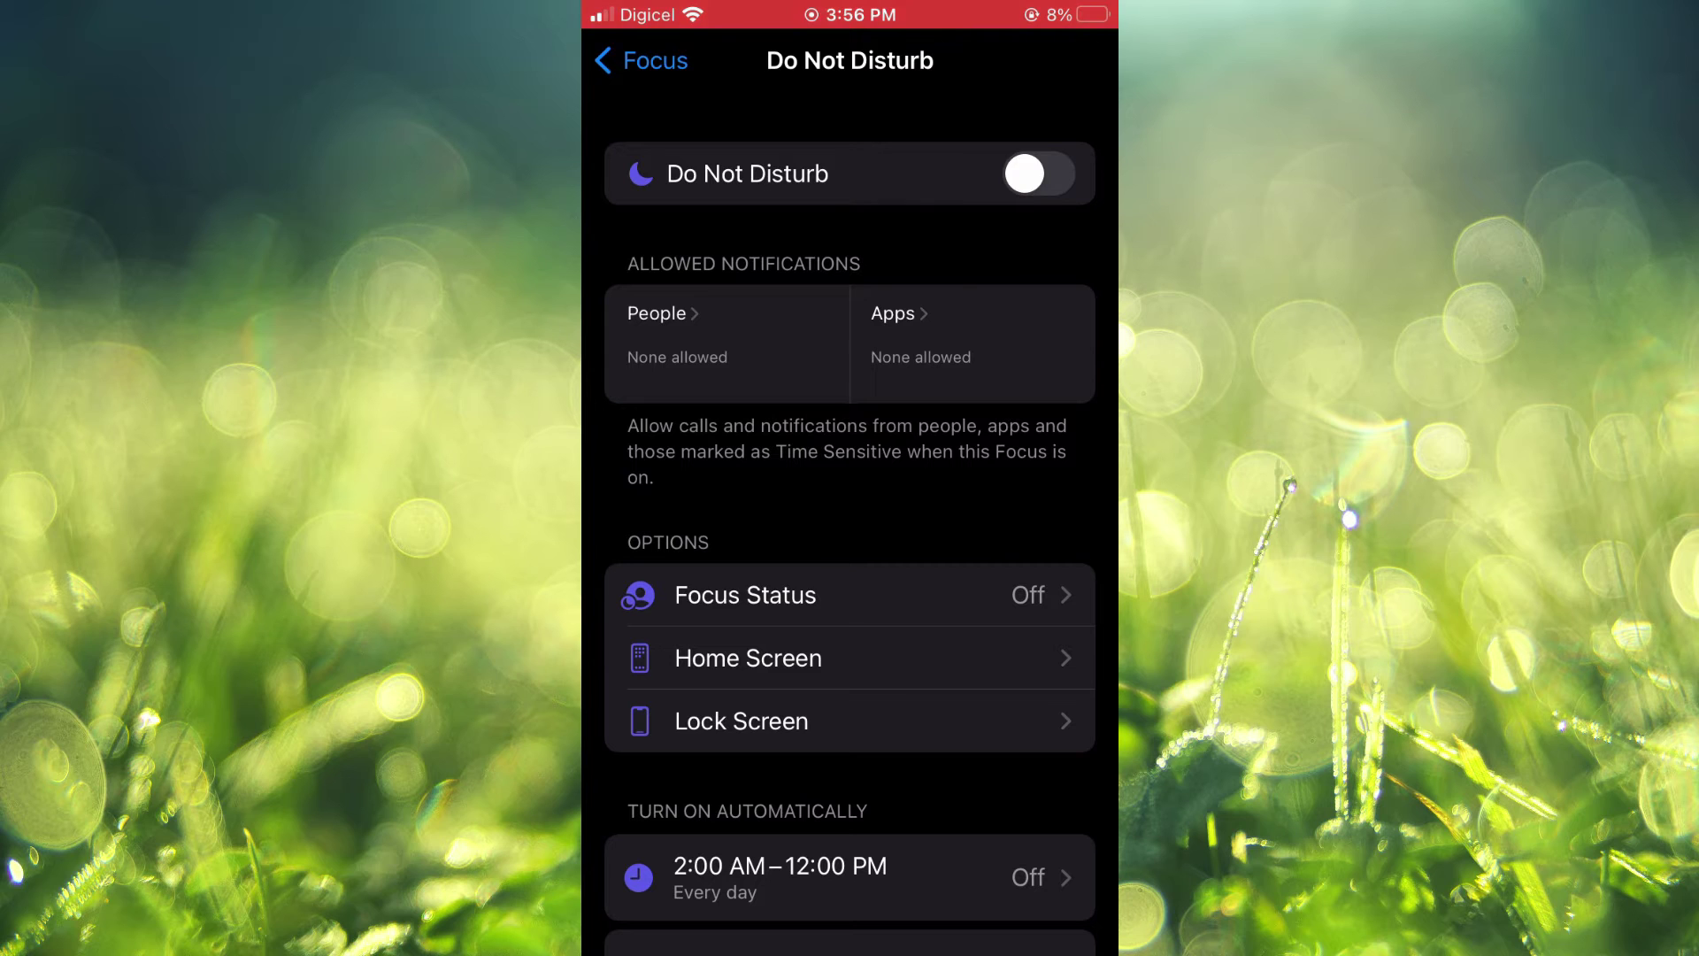
scroll(849, 532, down, 3)
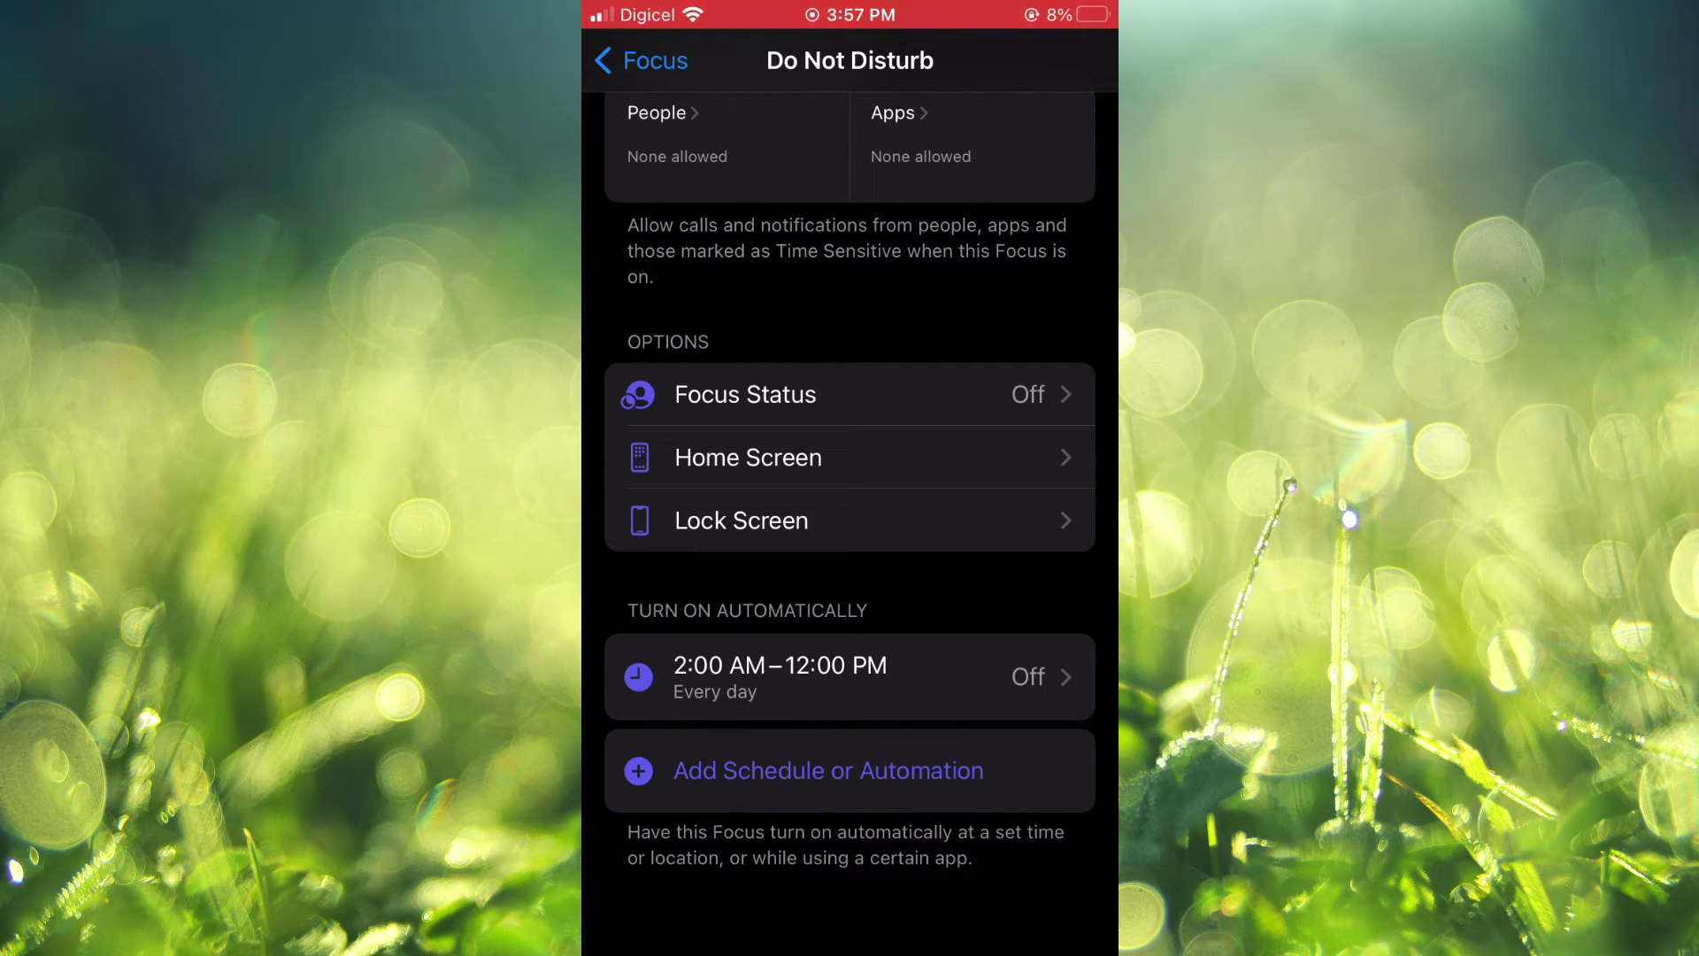
- Open the 2:00 AM–12:00 PM schedule and its From time picker
click(850, 677)
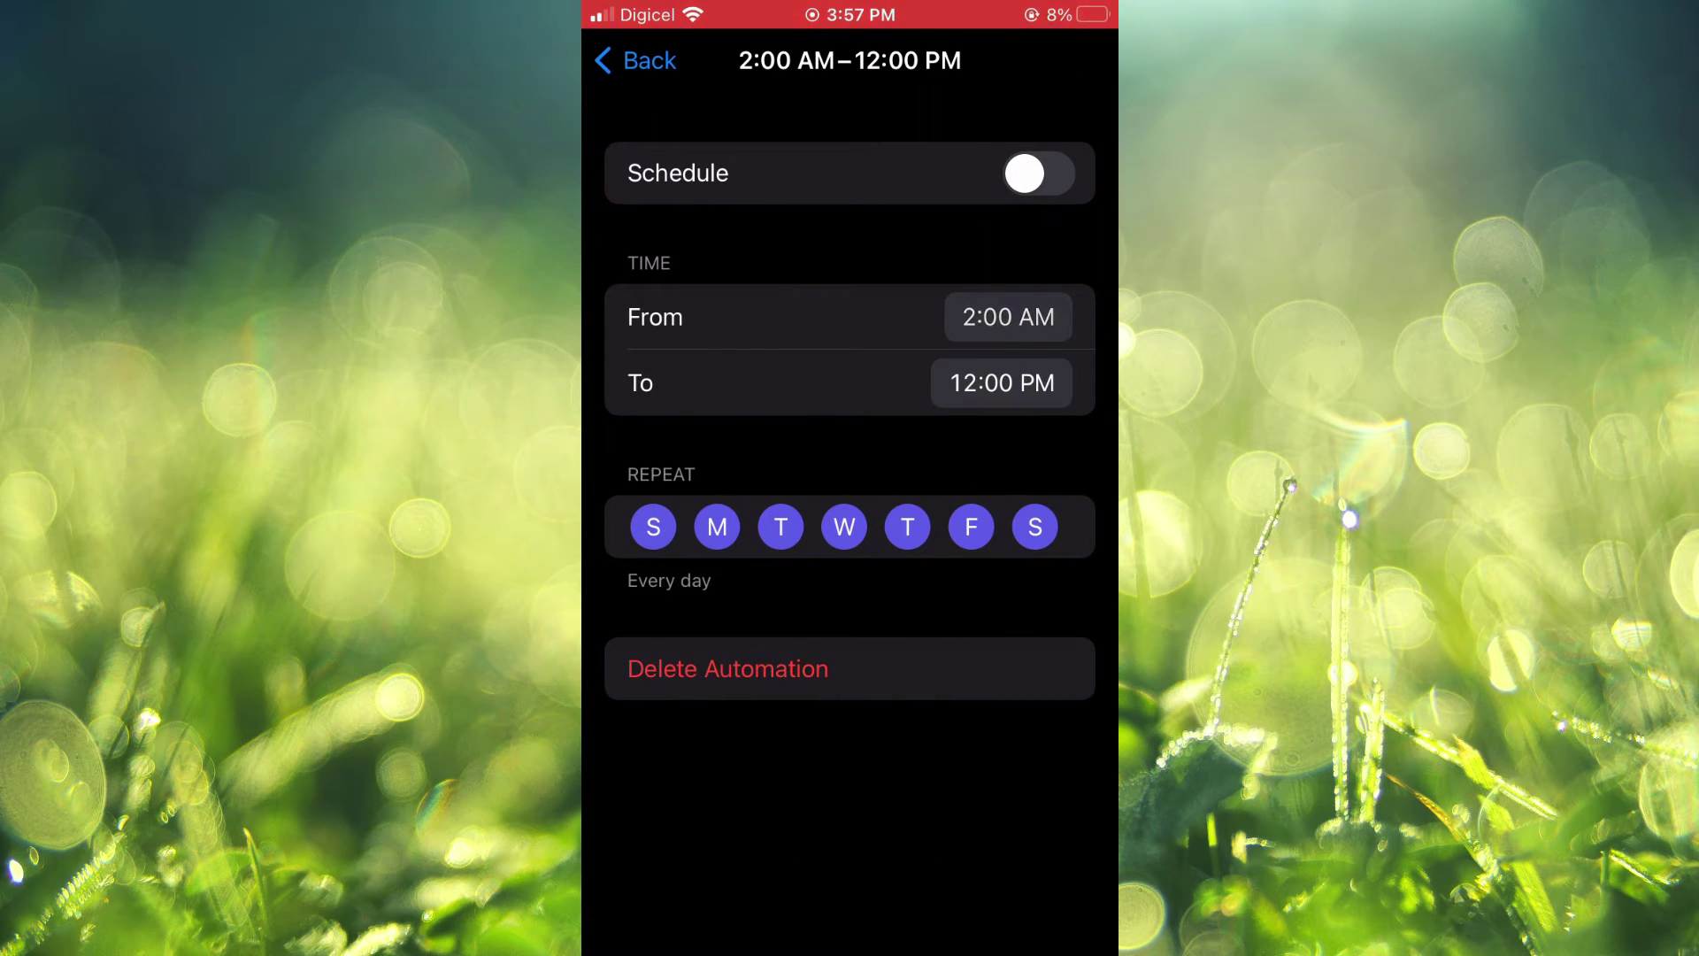
click(1009, 317)
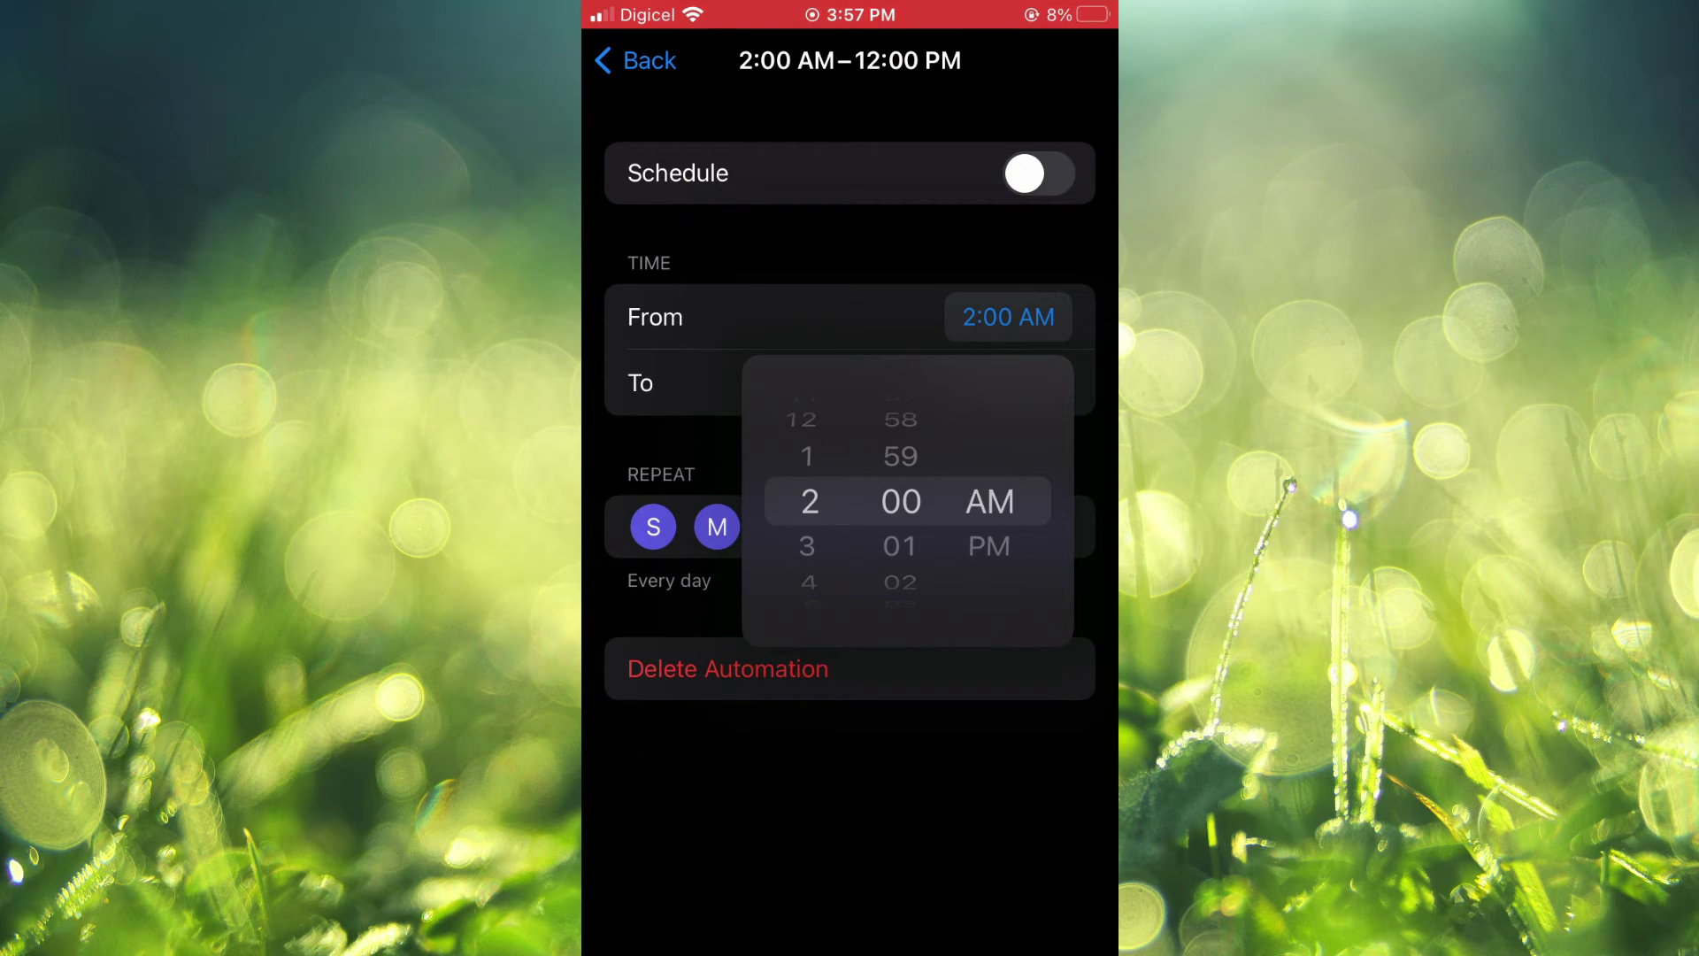
- Change the schedule's start time from 2:00 AM to 10:00 PM
drag(990, 545, 988, 500)
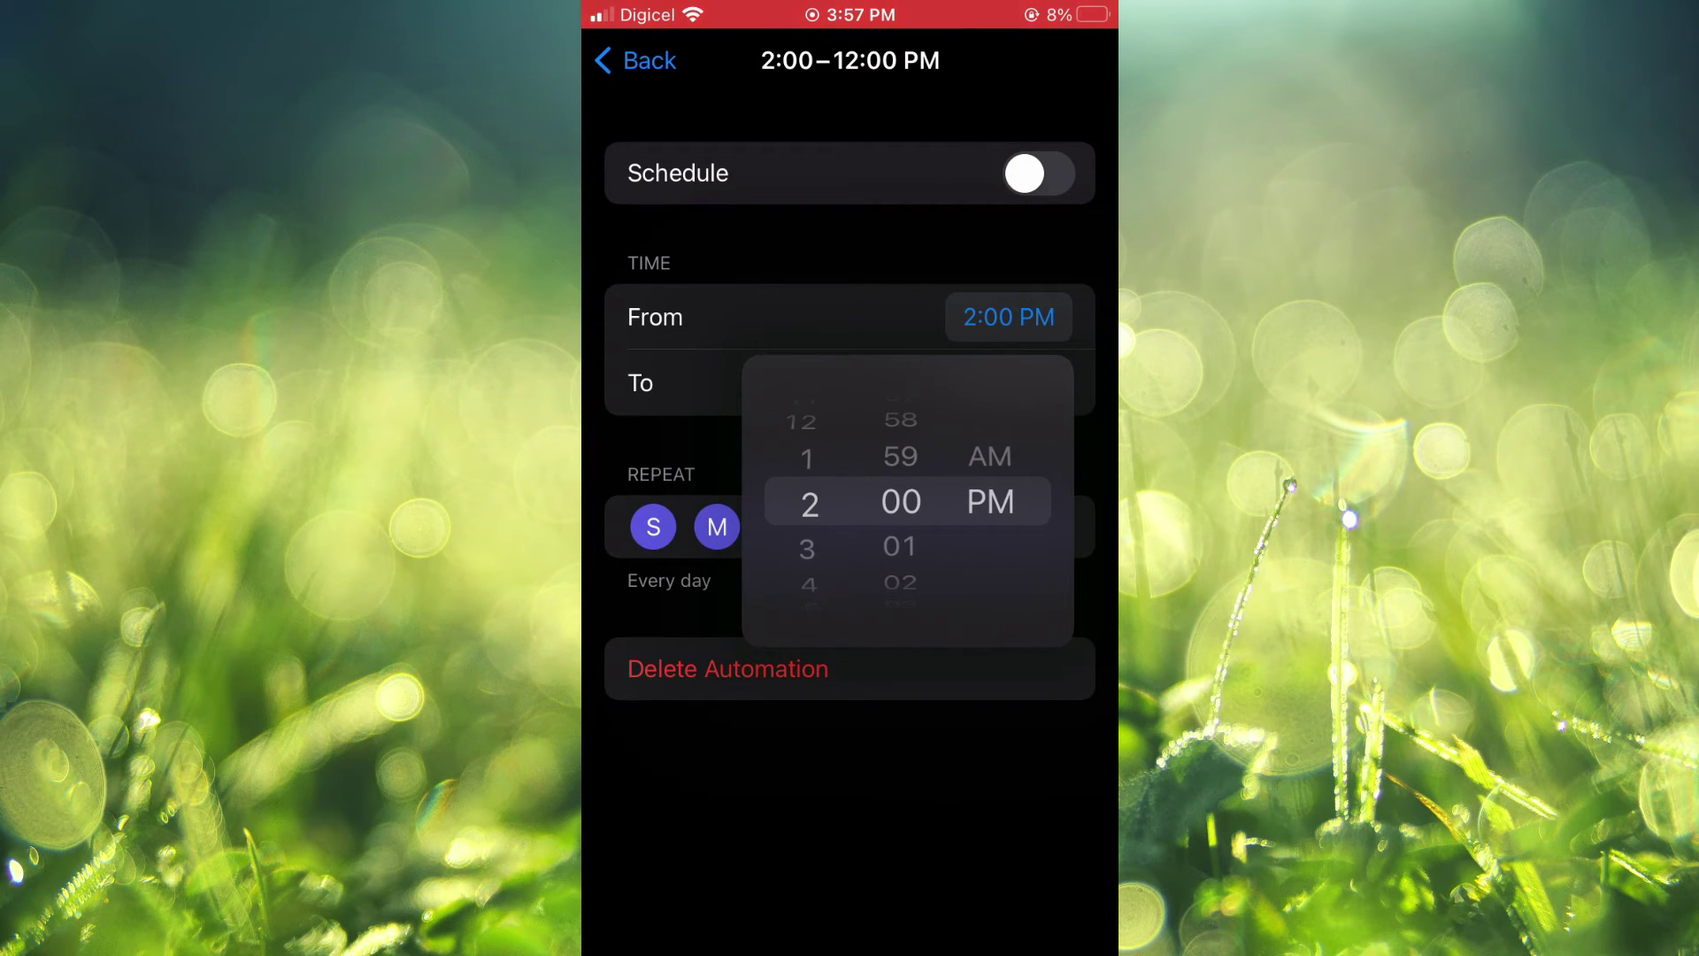
scroll(807, 500, up, 4)
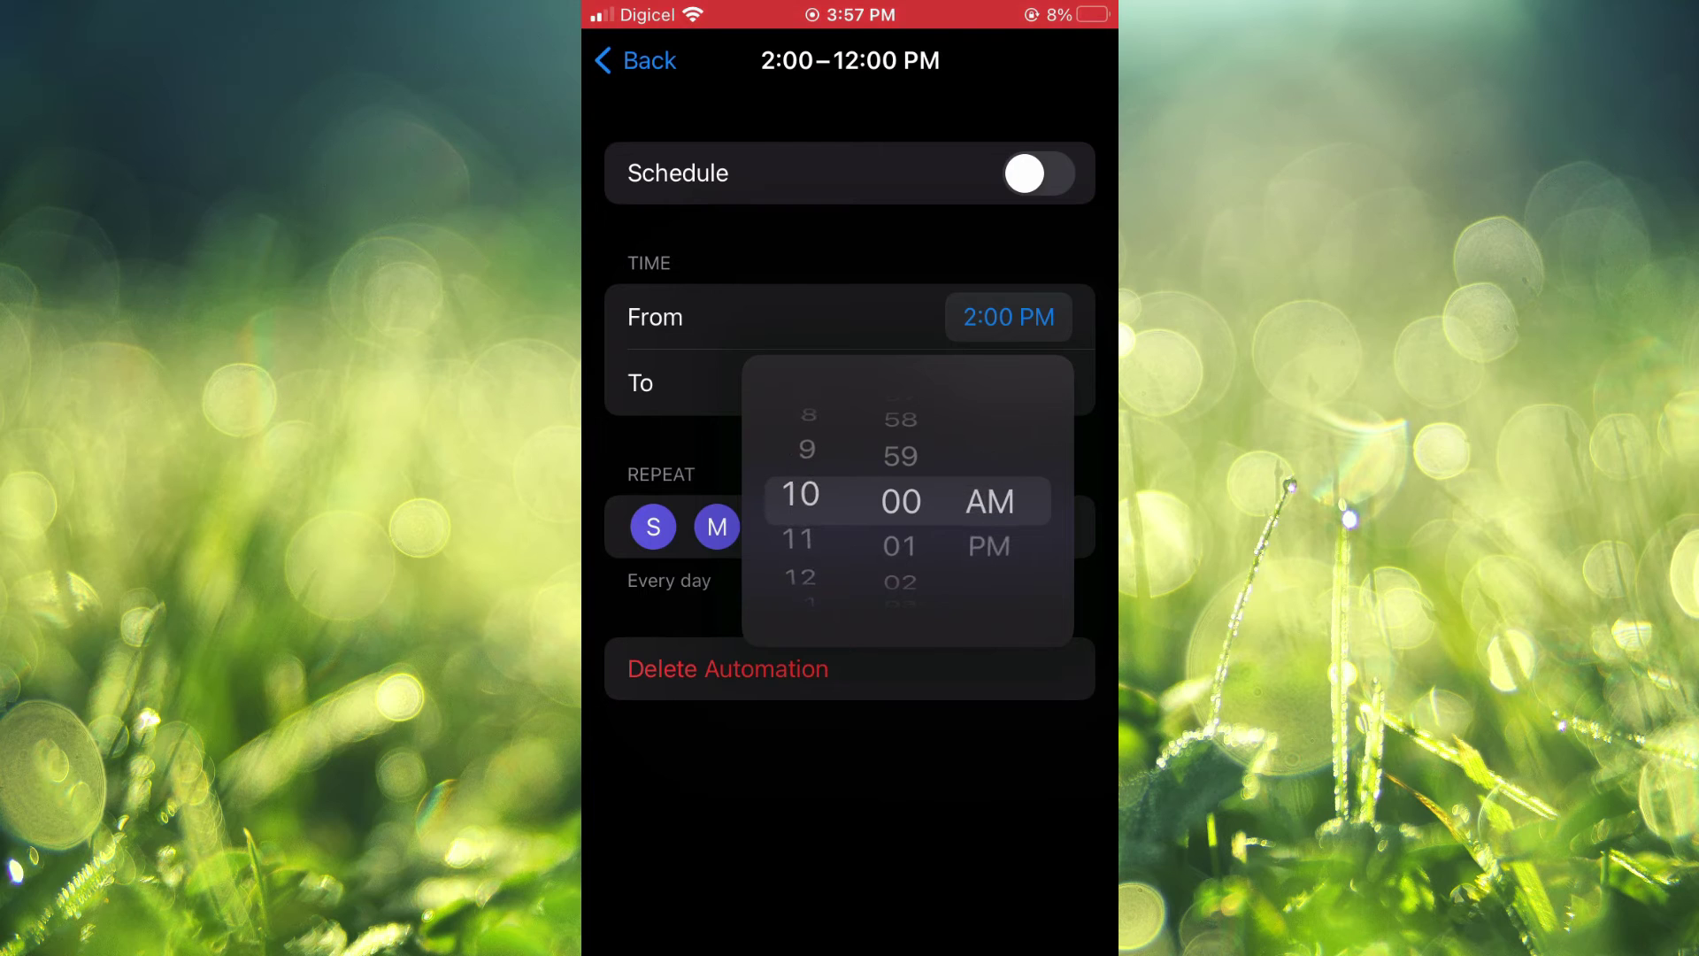
drag(990, 545, 989, 499)
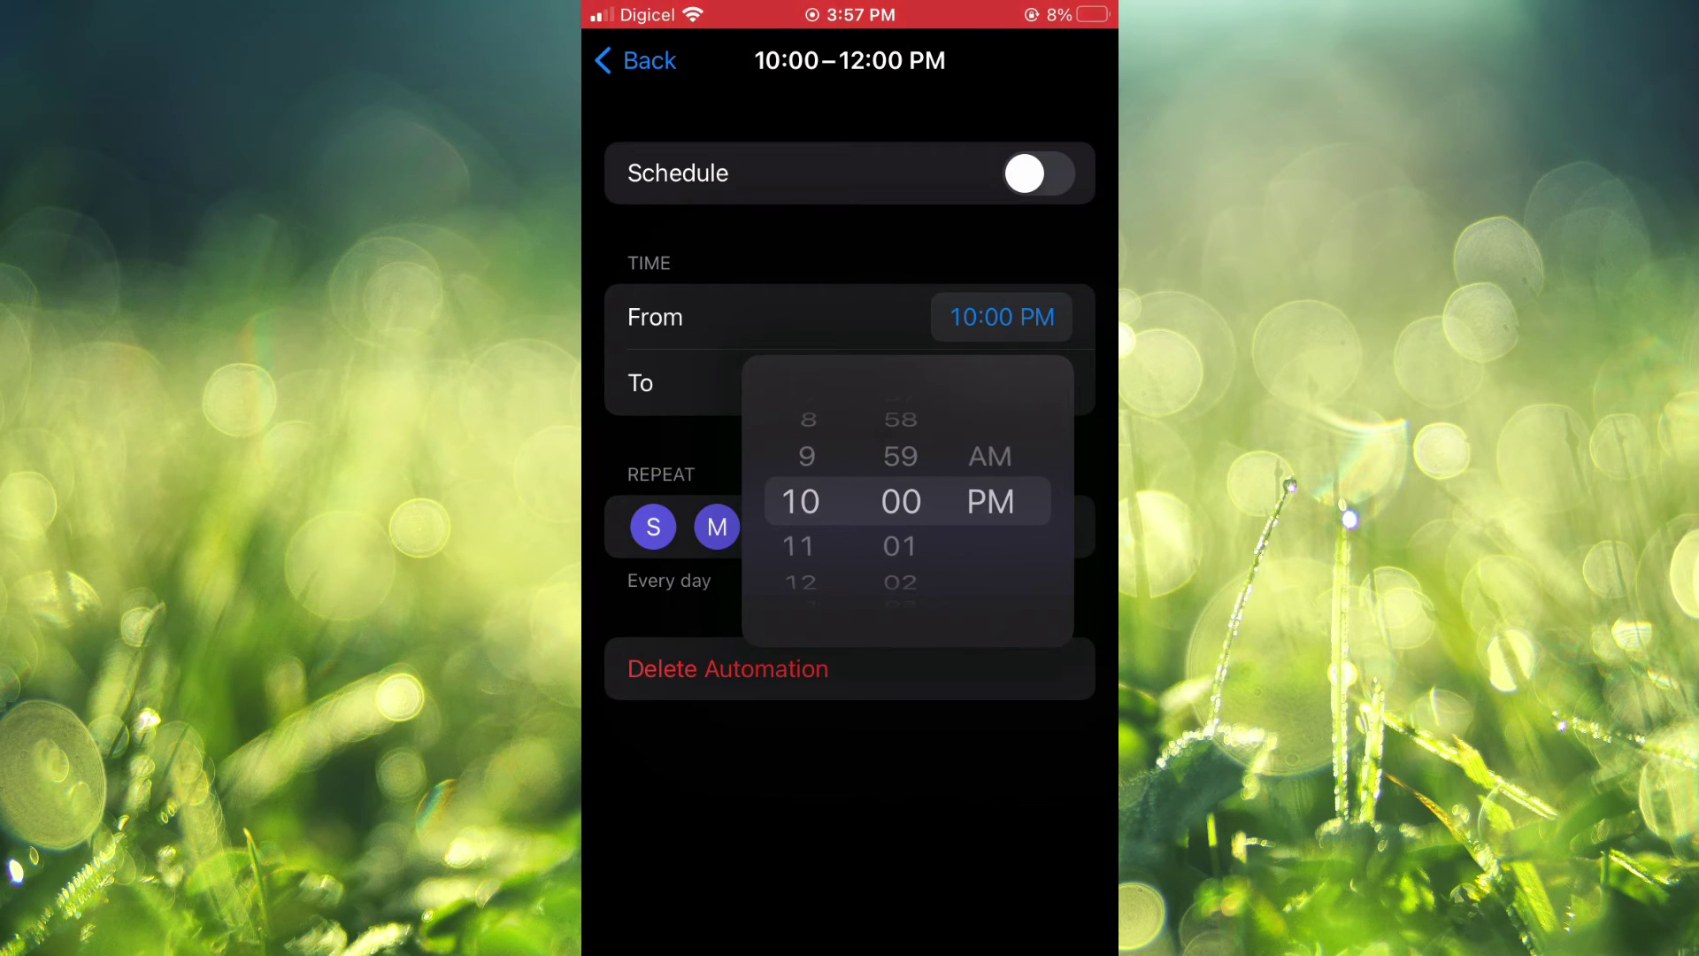
click(1003, 317)
- Change the end time from 12:00 PM to 8:00 AM and close the picker
click(1003, 383)
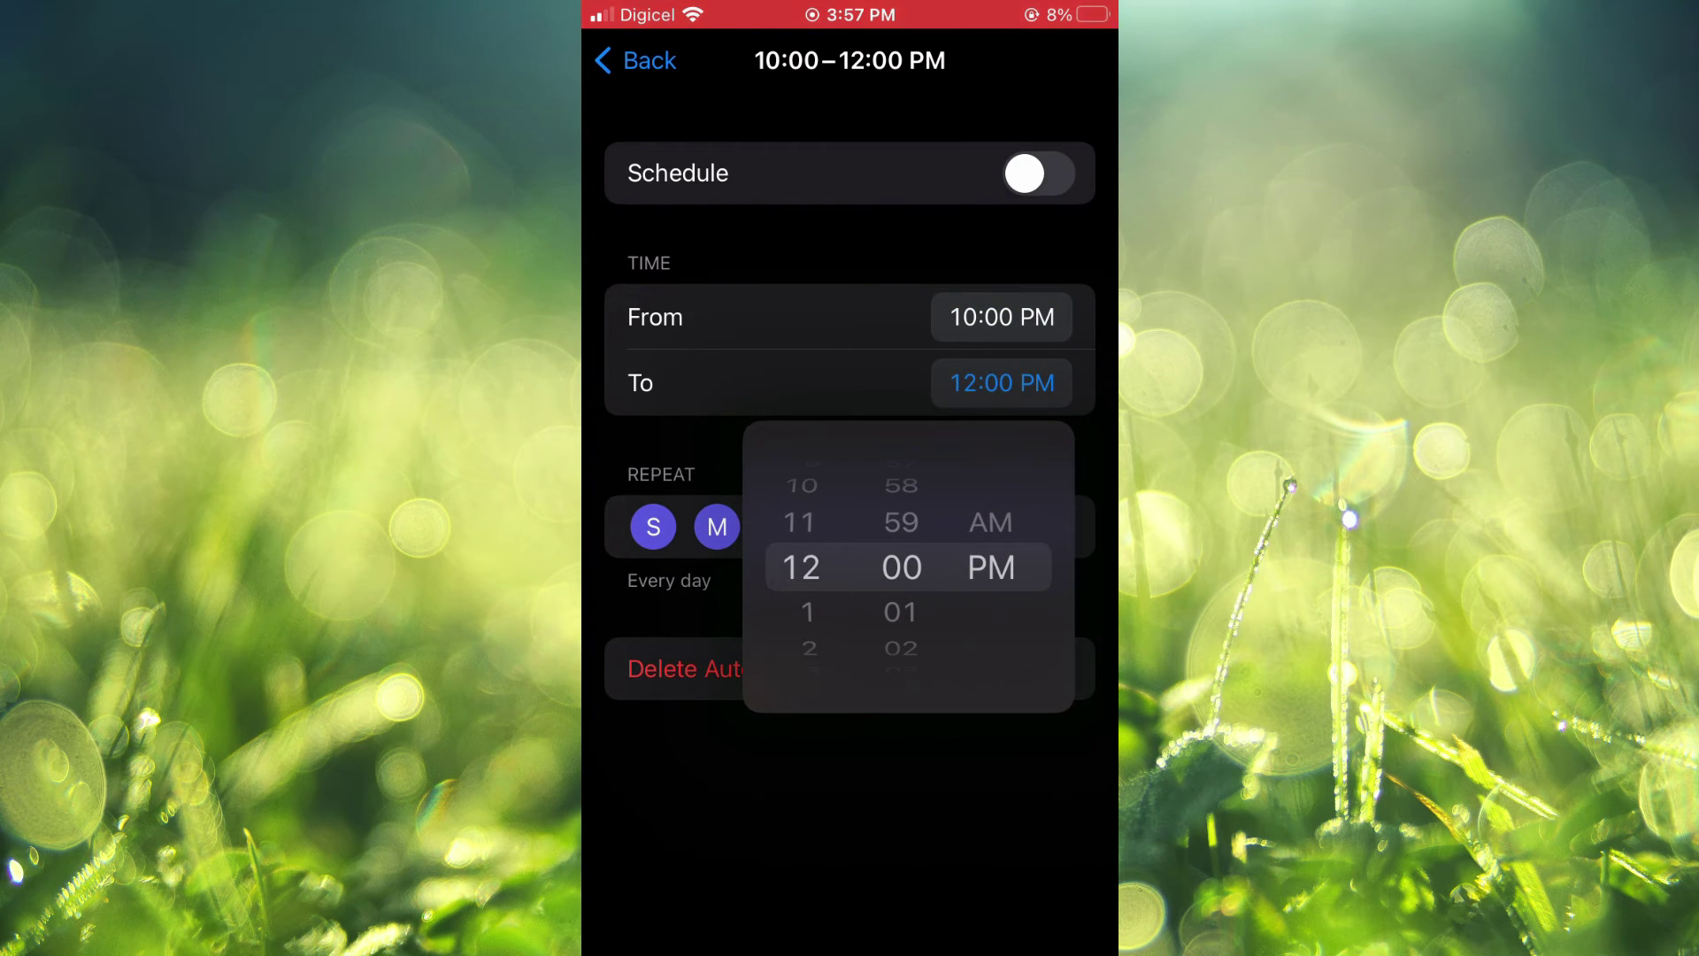
drag(990, 521, 989, 567)
drag(802, 521, 801, 611)
drag(989, 567, 990, 522)
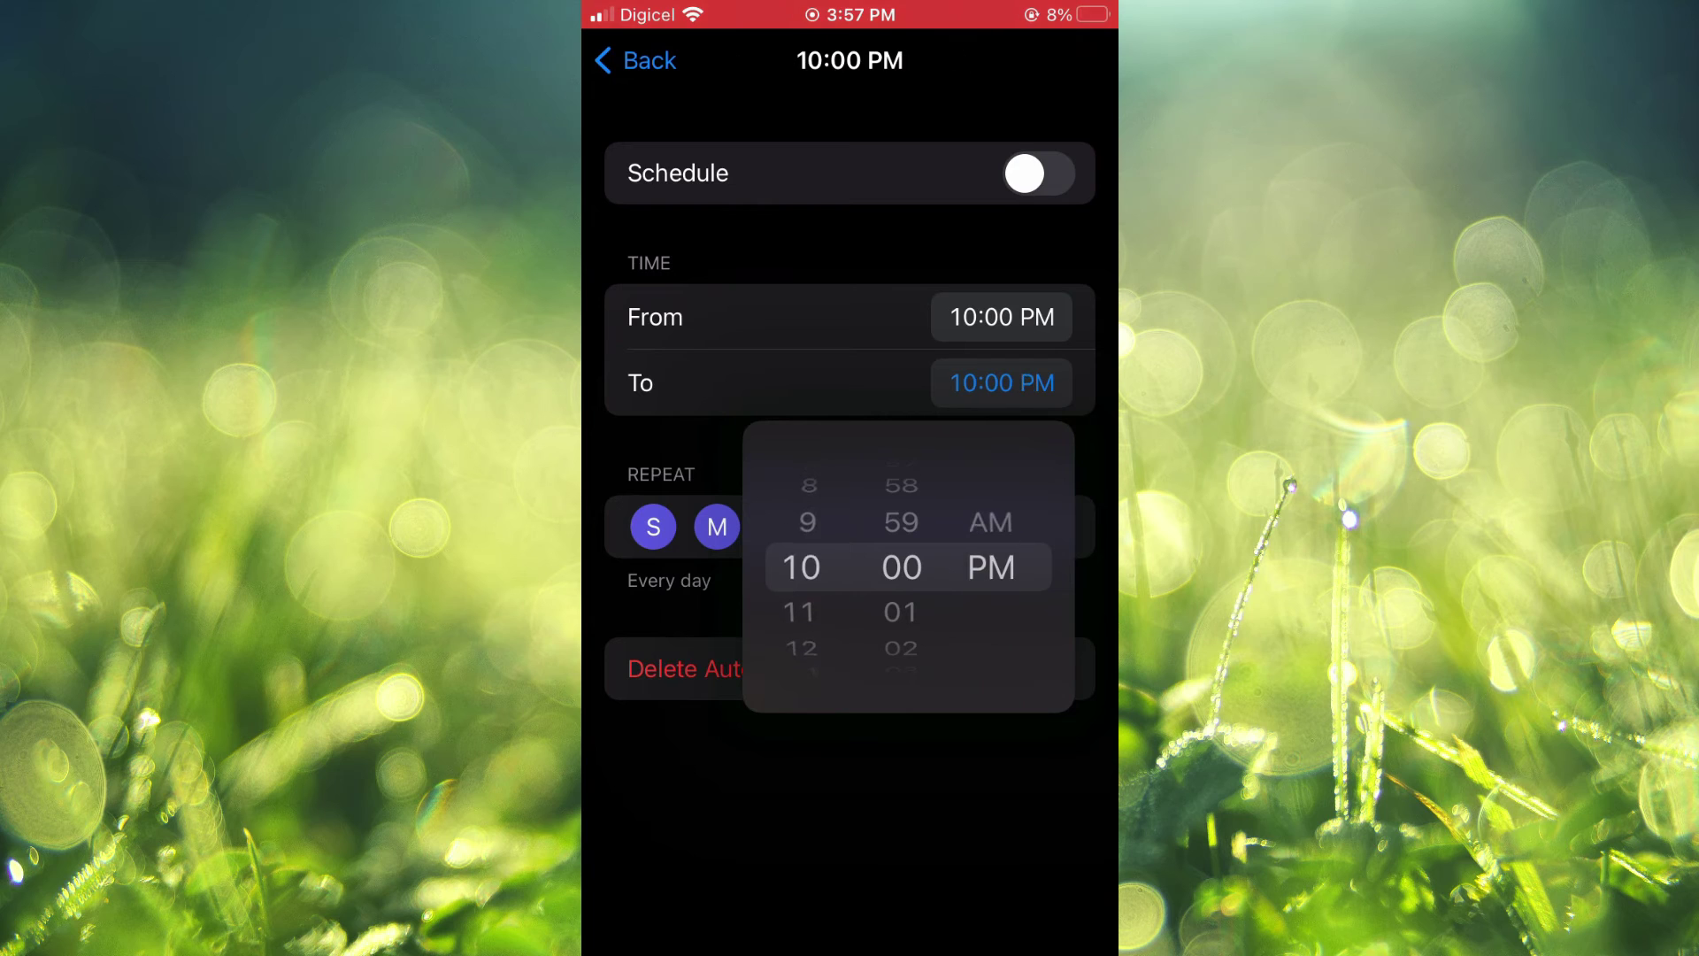
drag(802, 523, 802, 566)
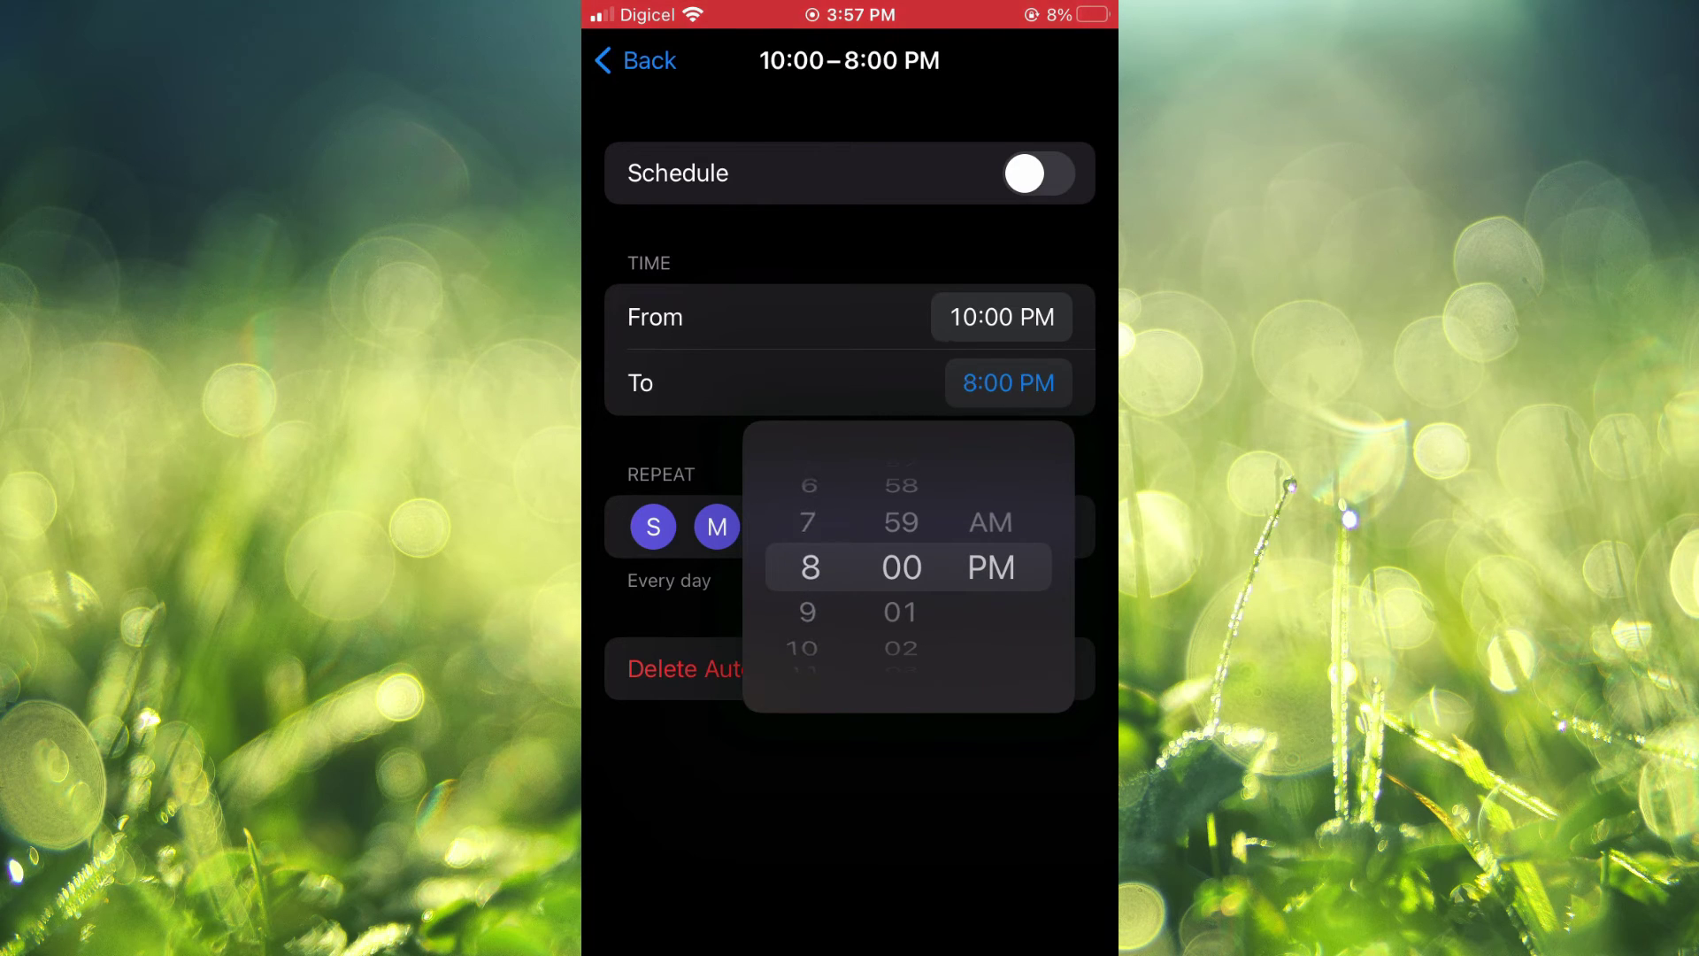
drag(990, 521, 990, 568)
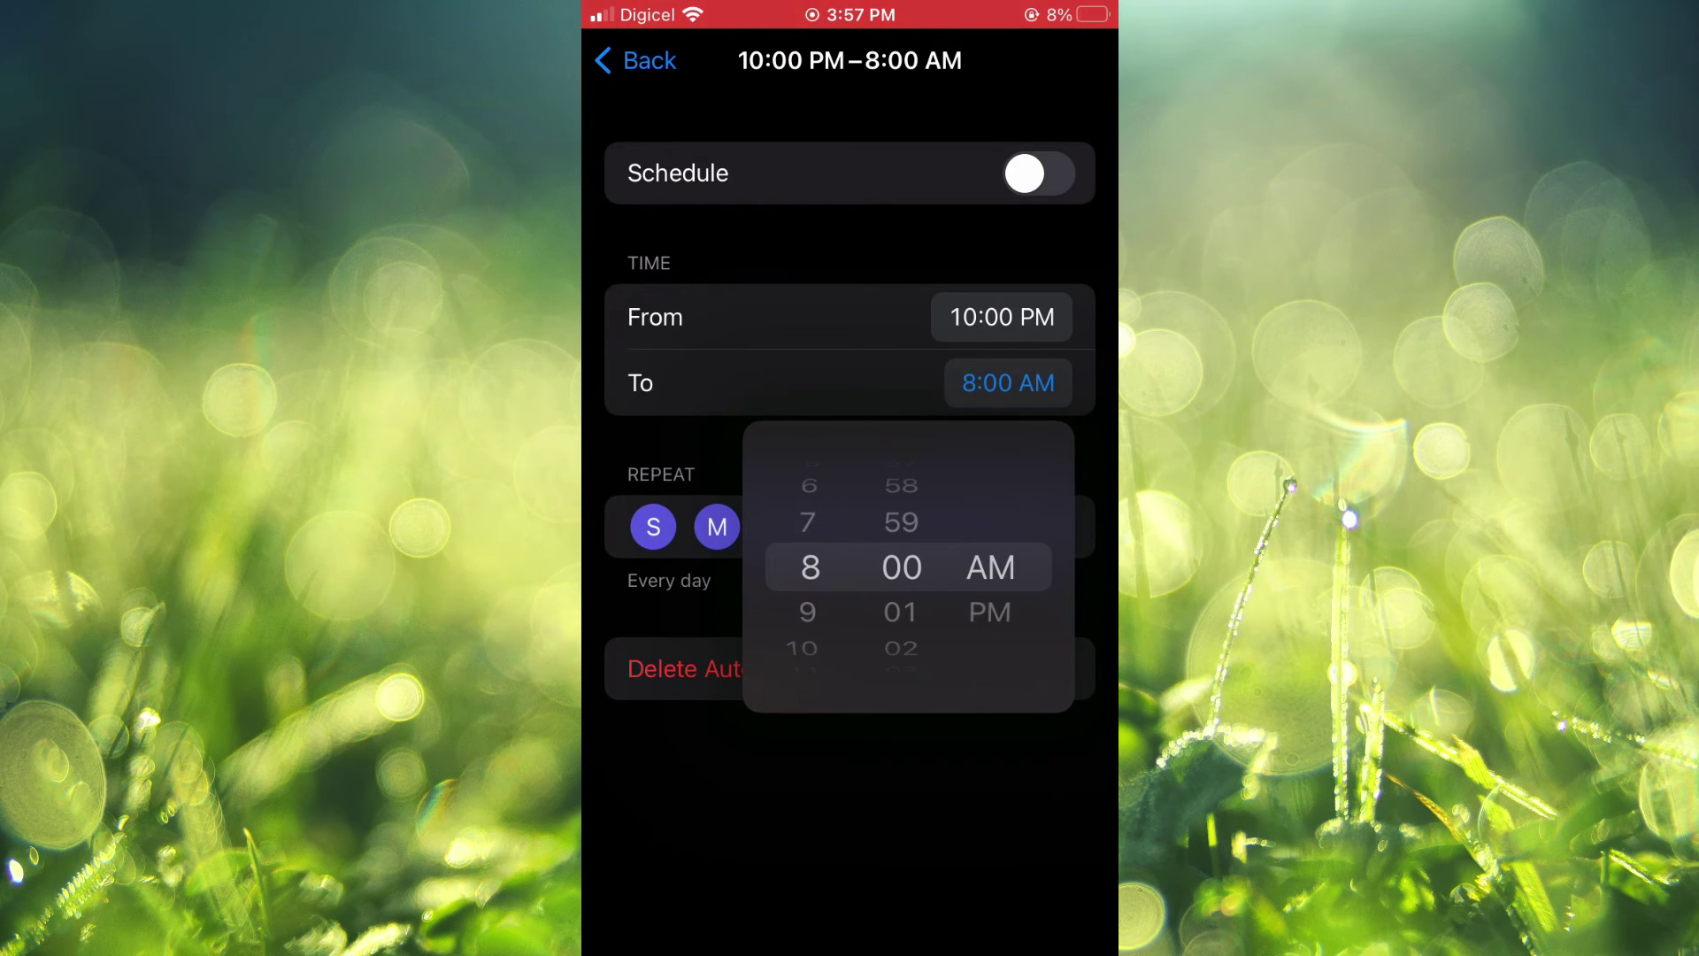
click(1008, 383)
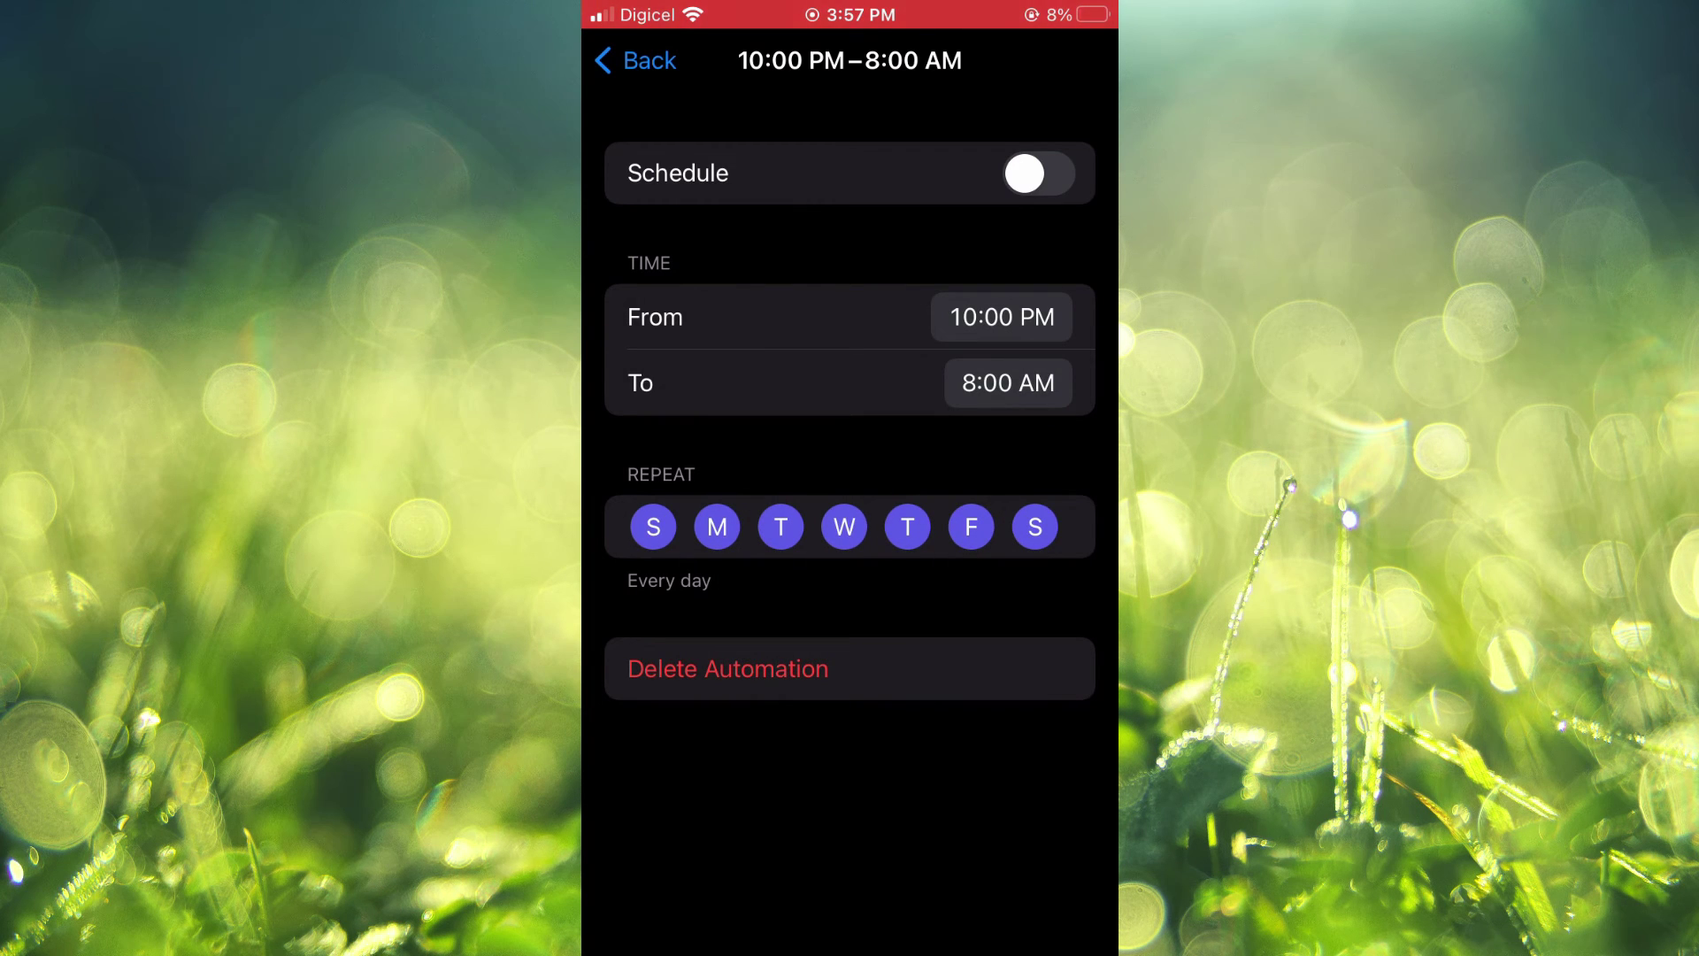
- Switch the Schedule toggle on and go back to the Do Not Disturb page
click(1039, 173)
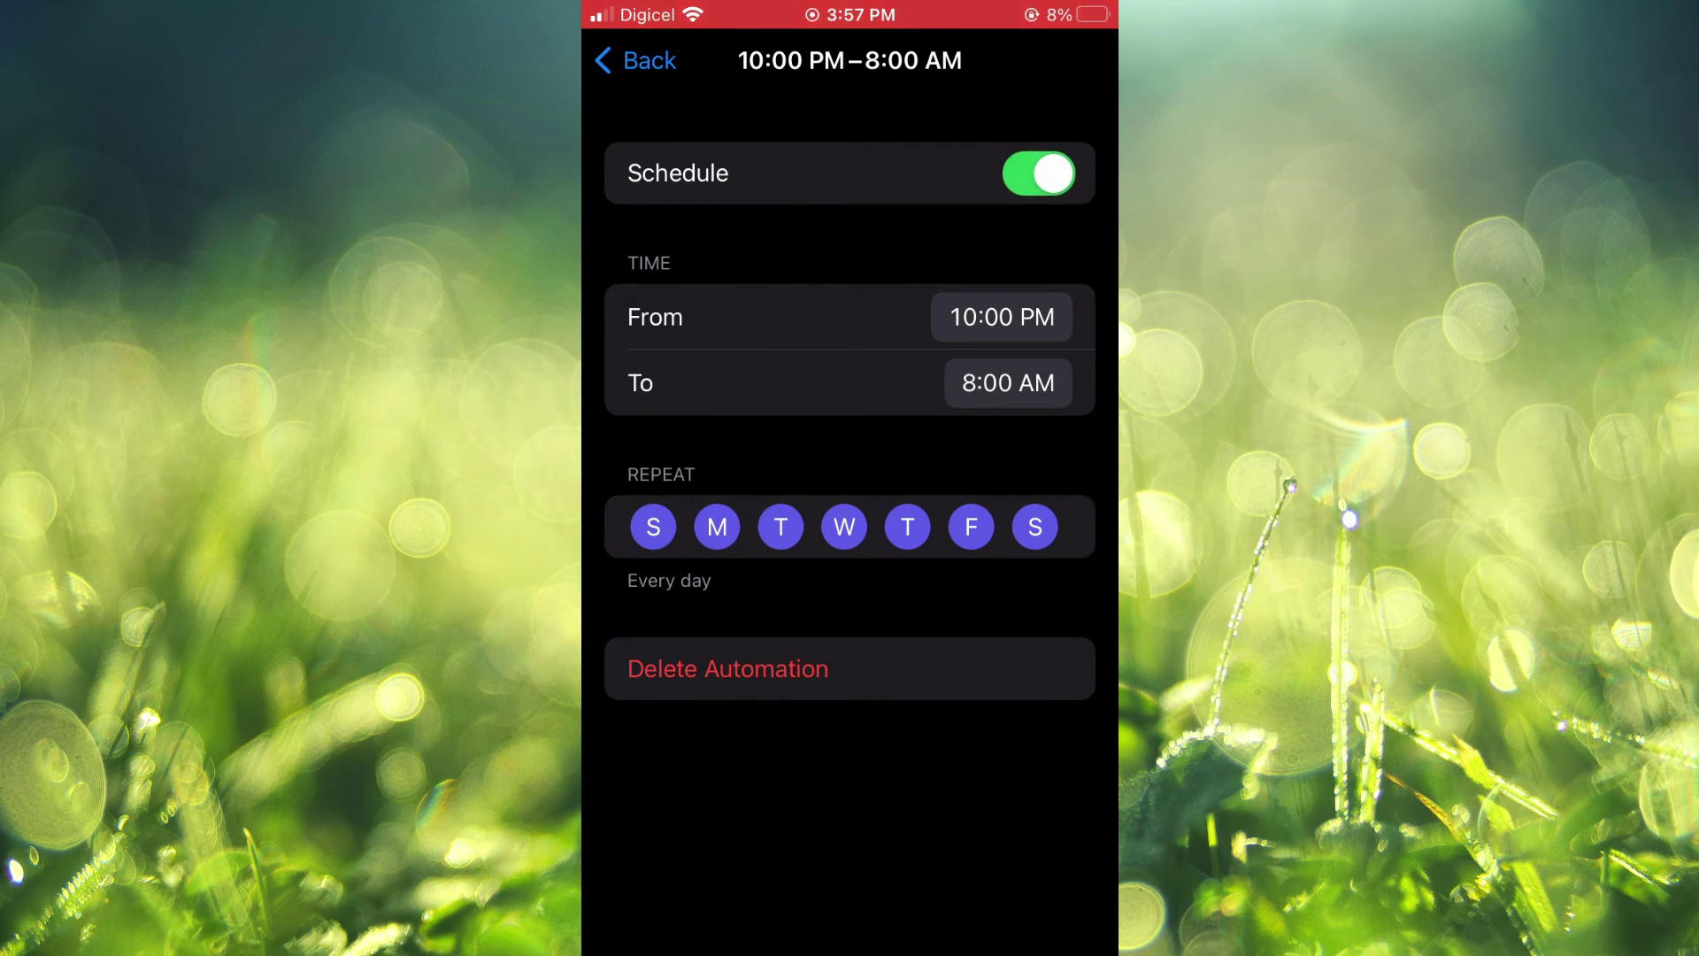
click(638, 60)
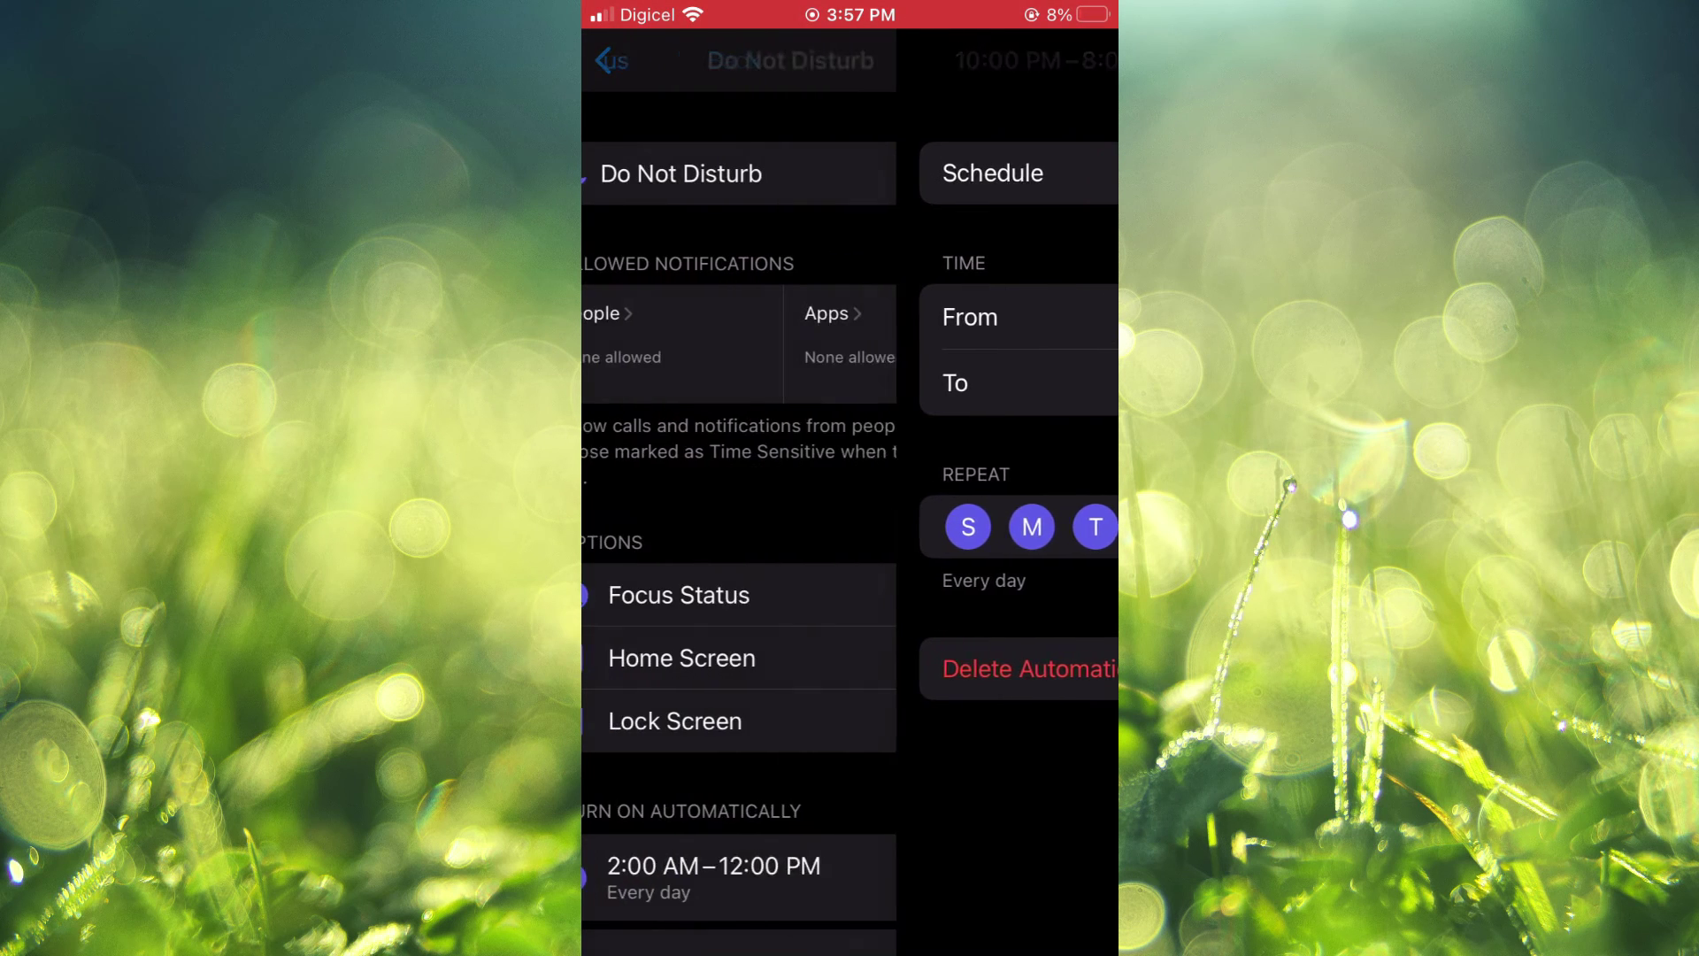